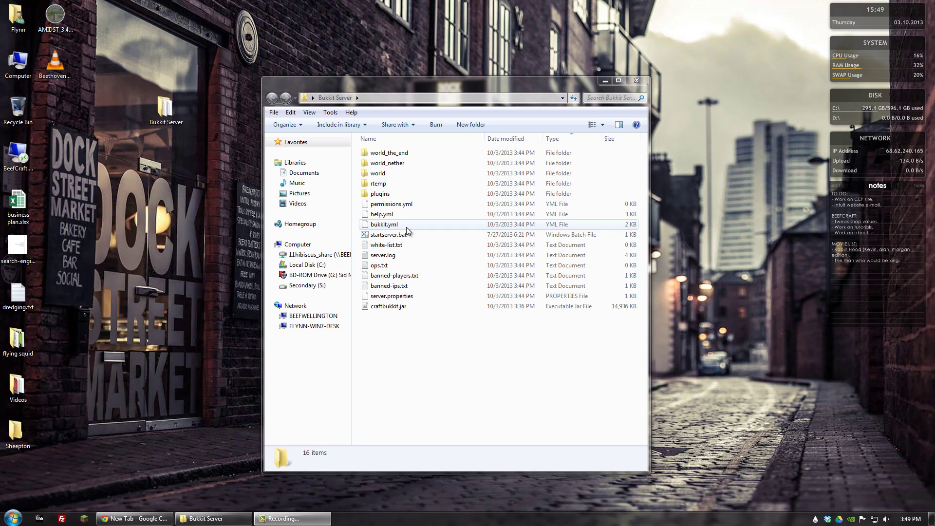
Select and then deselect the Bukkit Server files, and bring Chrome's new tab page to the front
click(404, 234)
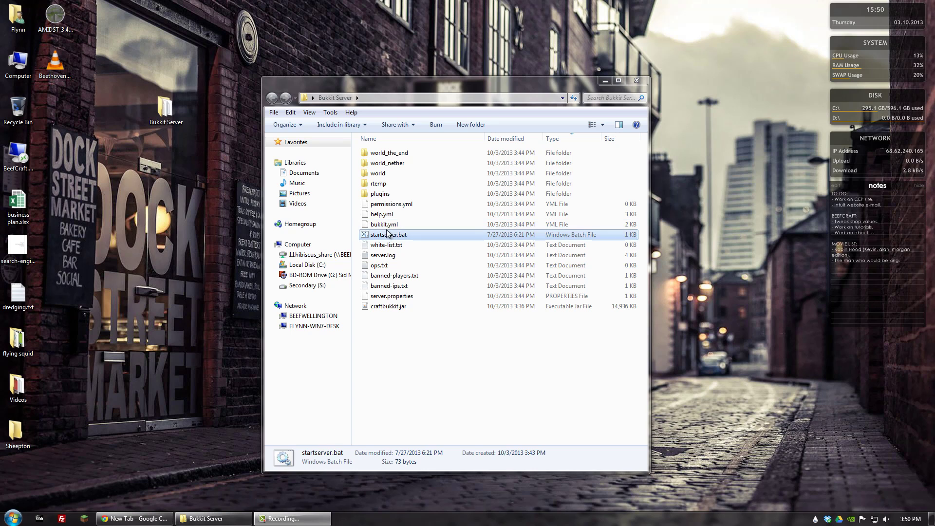
drag(410, 336, 373, 142)
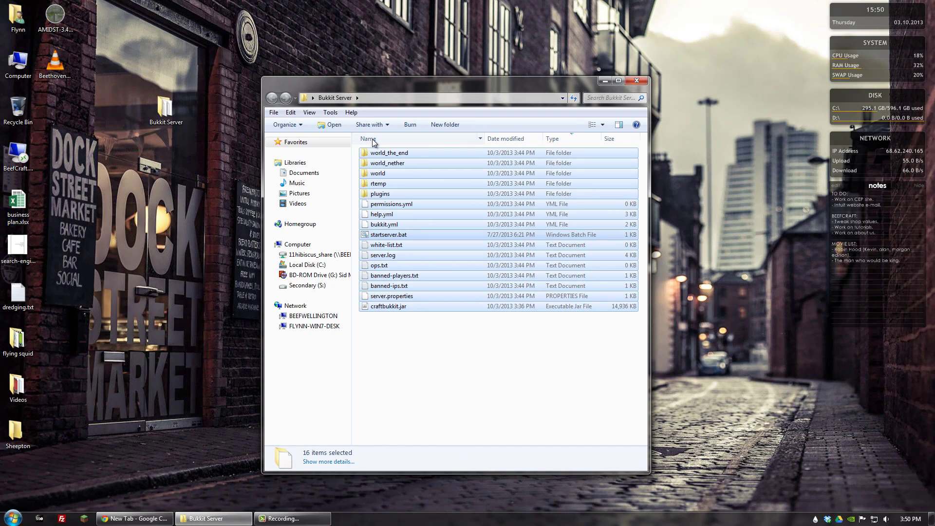
click(455, 394)
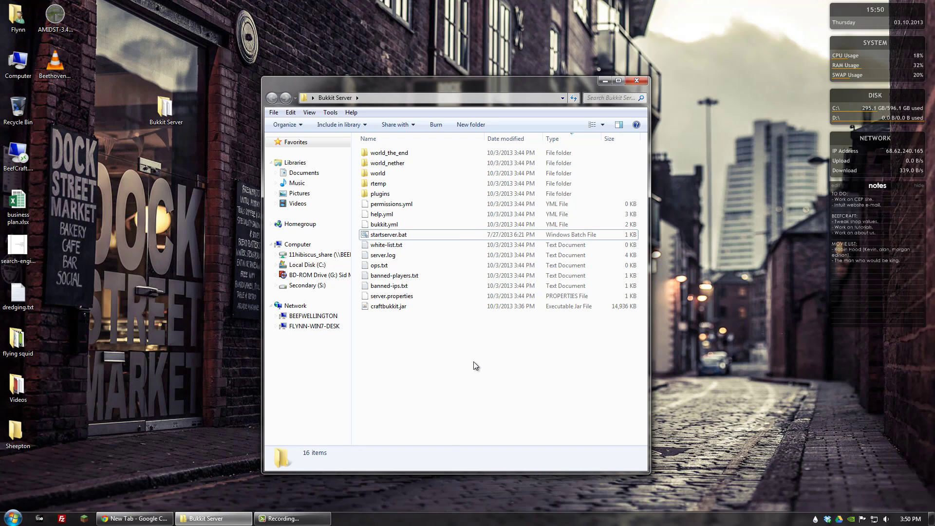
click(134, 518)
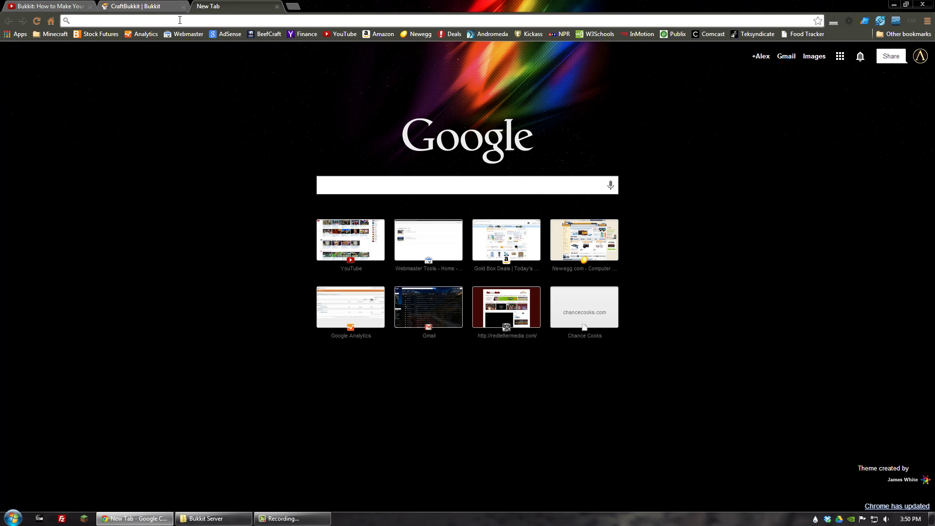
Search Google for iconomy and open the iConomy - Bukkit plugin page
text(iconomy)
key(Return)
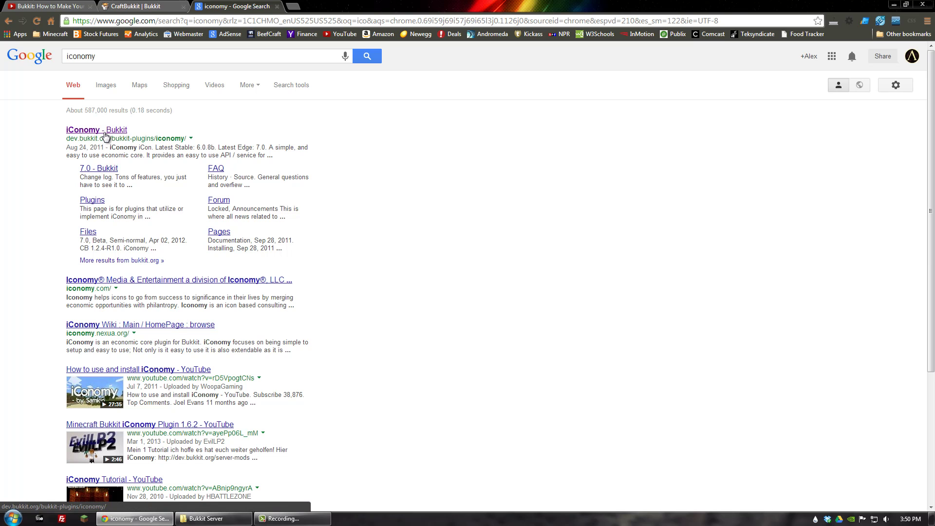
click(105, 136)
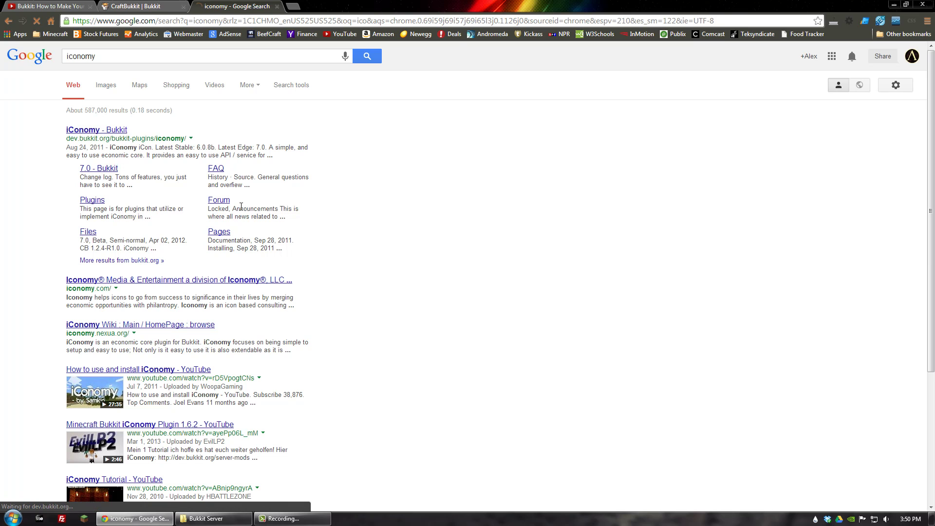
Download the iConomy 7.0 iConomy.jar to the Desktop and minimize Chrome
scroll(494, 268, down, 2)
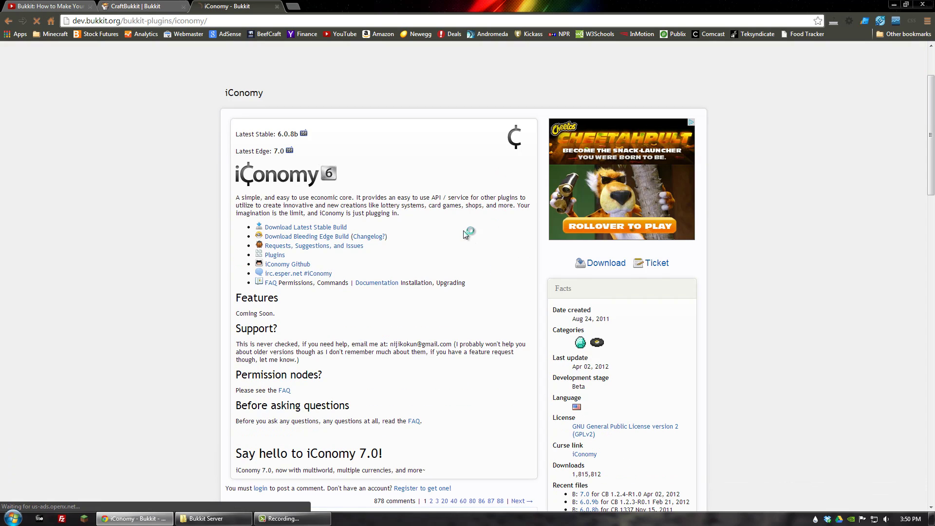
scroll(465, 233, down, 4)
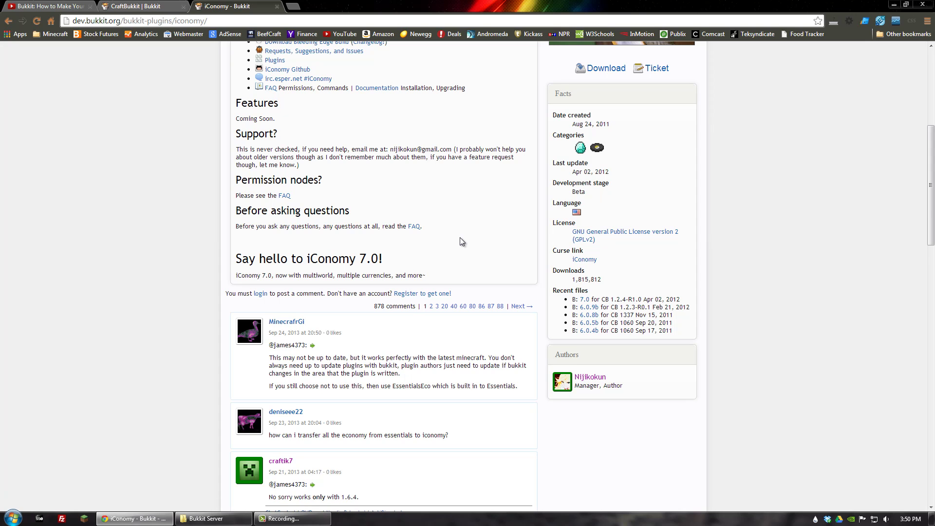
scroll(463, 243, down, 3)
scroll(478, 259, up, 4)
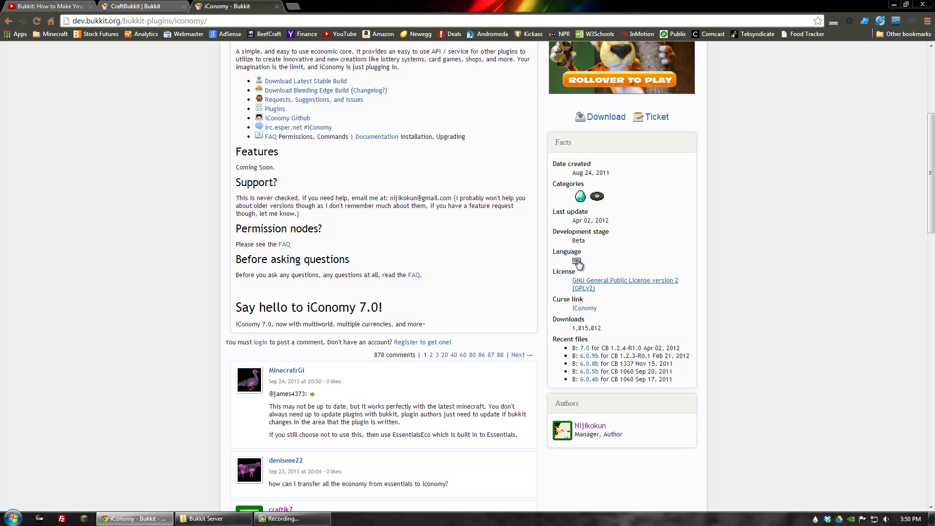
scroll(567, 184, up, 1)
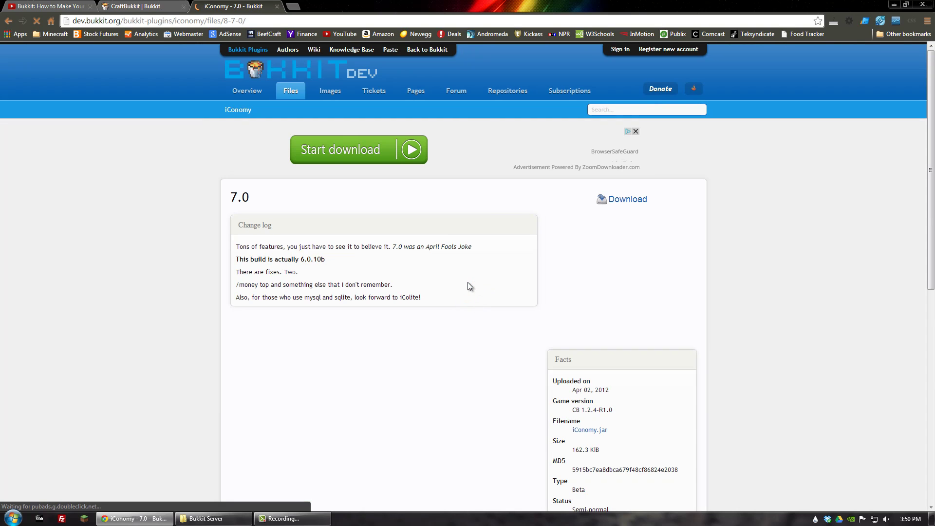
click(627, 200)
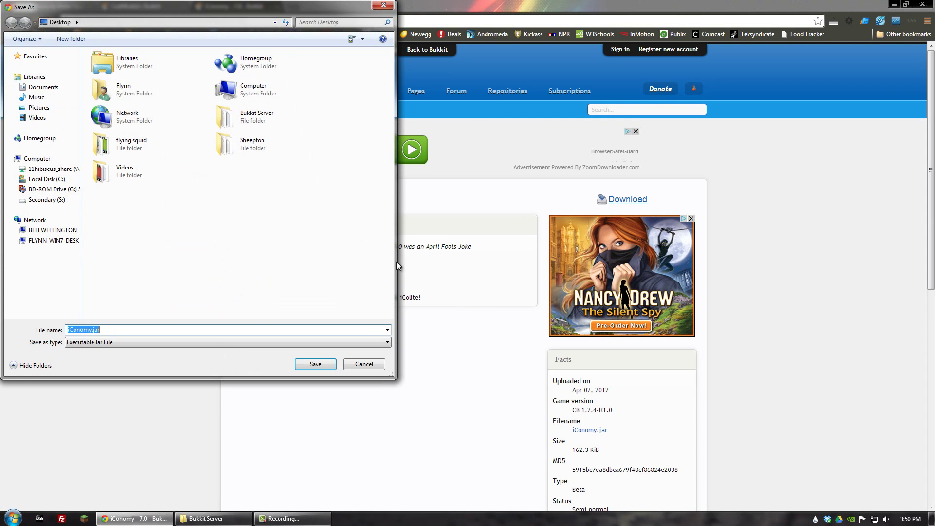
click(315, 365)
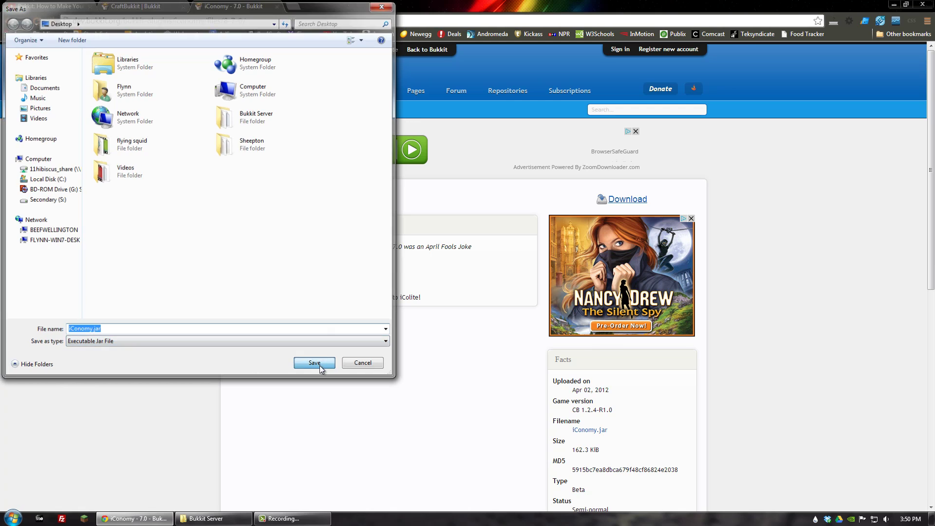
click(143, 518)
Move iConomy.jar from the desktop into the plugins folder, then return to Bukkit Server
drag(17, 479, 214, 265)
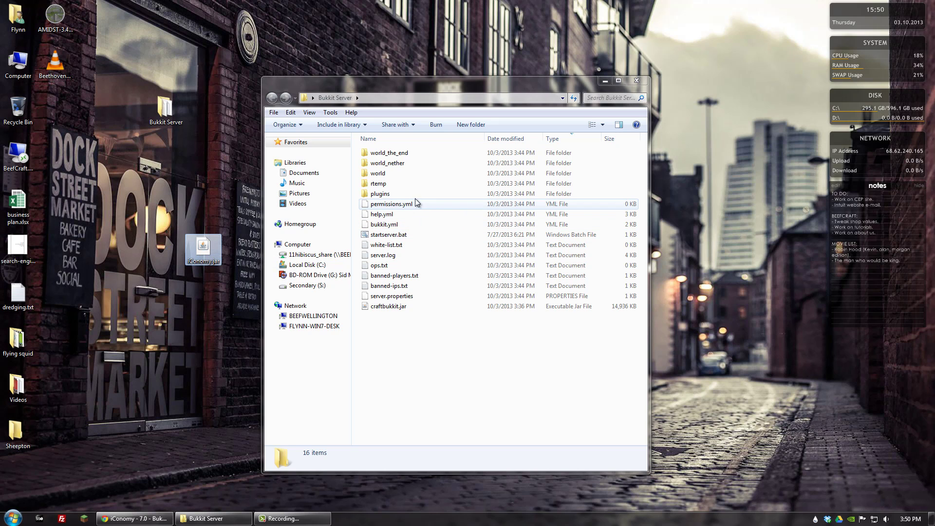
drag(344, 83, 336, 84)
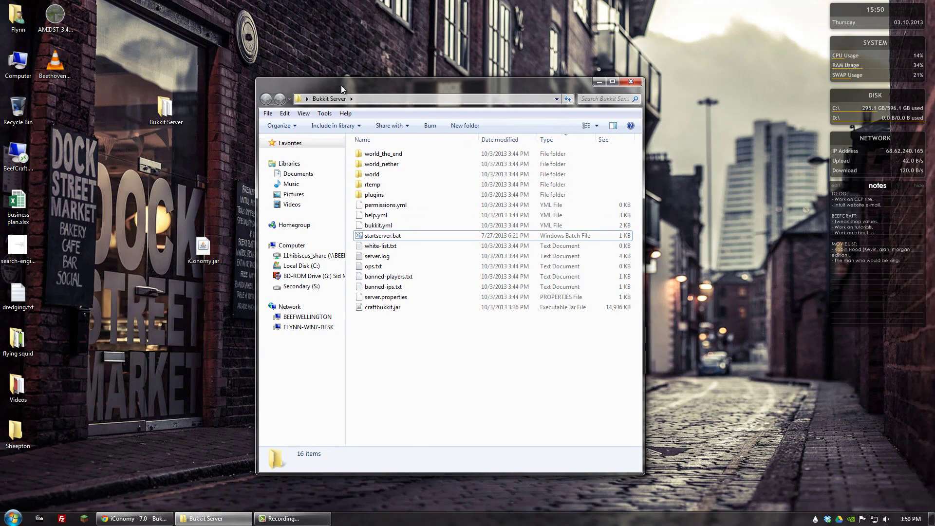
double_click(371, 195)
drag(203, 247, 389, 193)
click(394, 221)
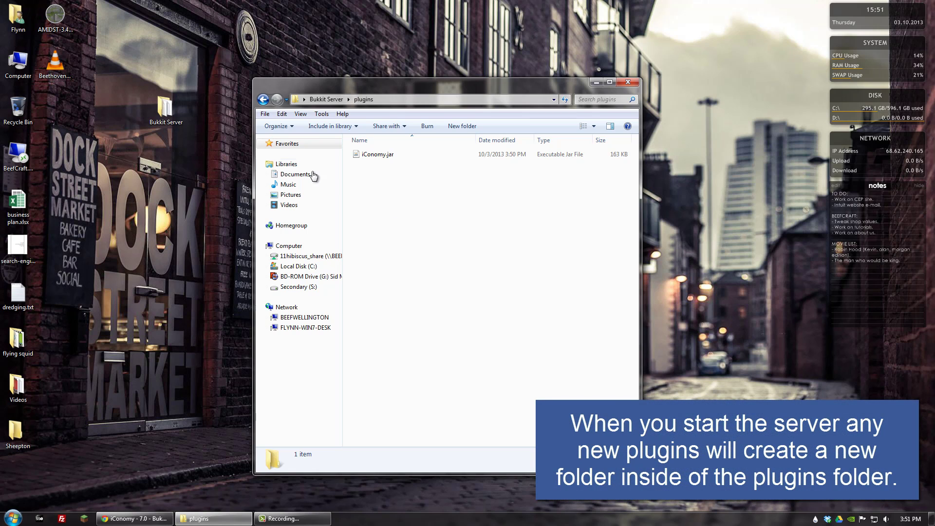
click(262, 100)
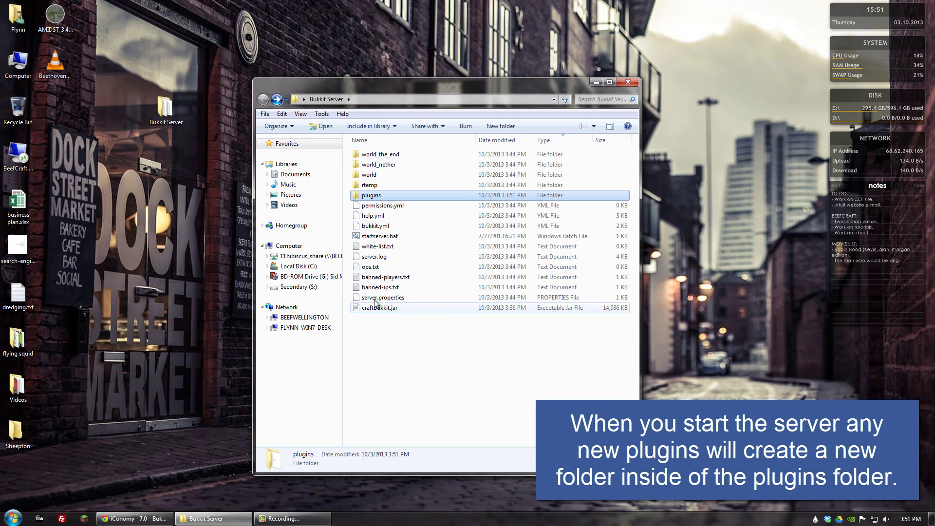
Launch startserver.bat, then make the server console window taller and move it left
double_click(370, 237)
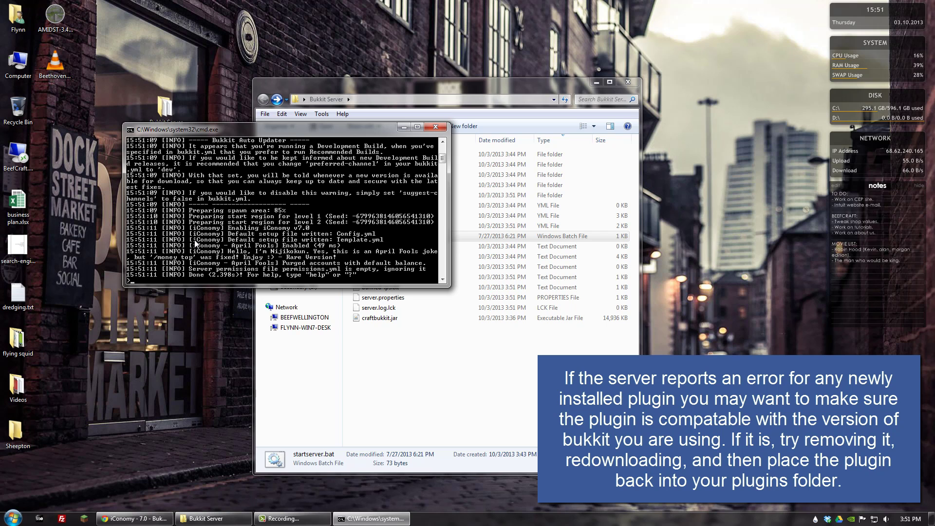
drag(231, 287, 229, 428)
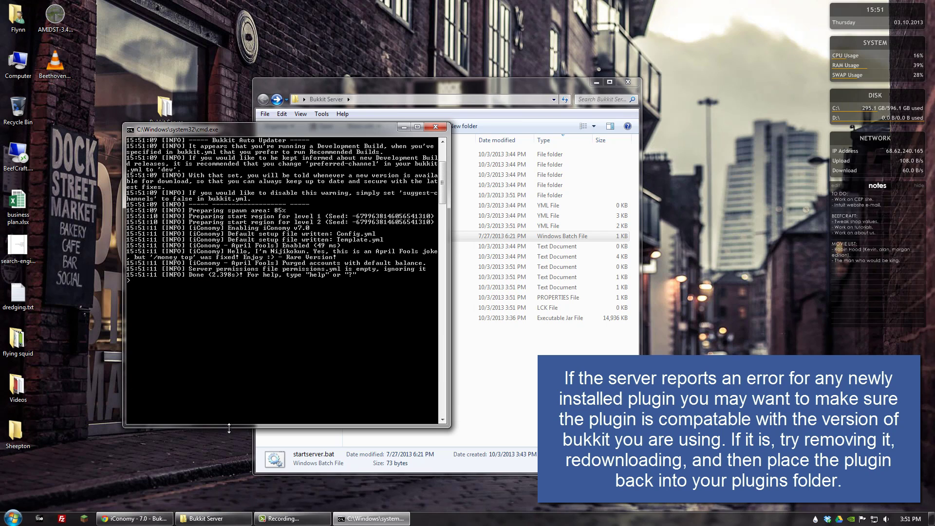
drag(241, 130, 170, 147)
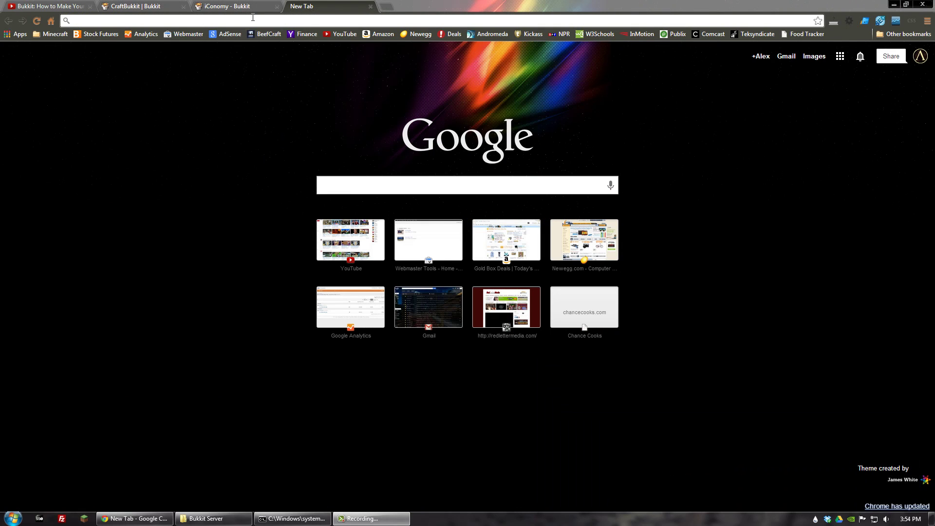
Search Google for towny and browse the Towny Advanced page on palmergames.com
click(251, 22)
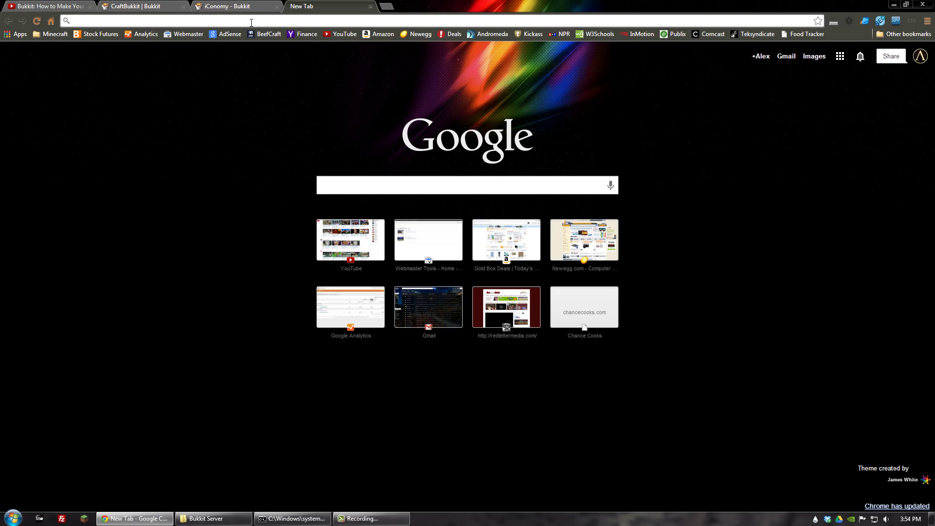
text(to)
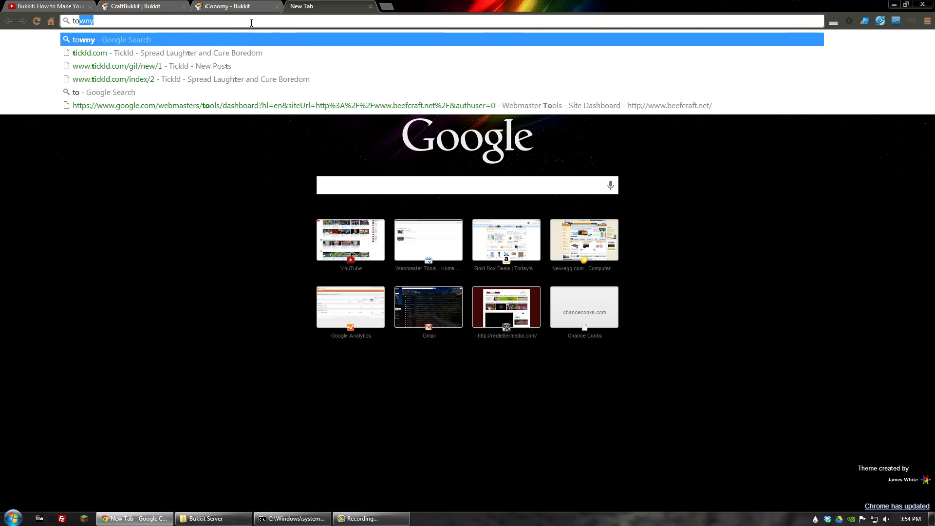
text(wny)
key(Return)
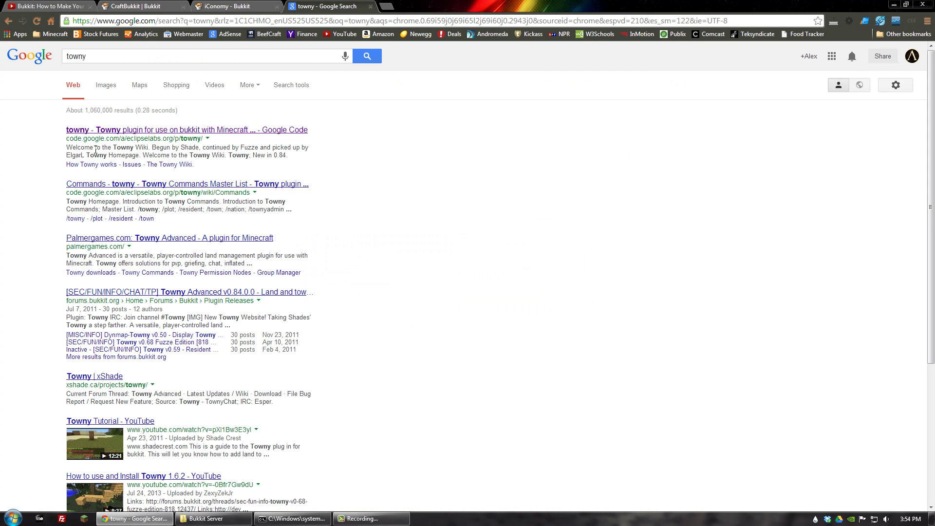
click(230, 131)
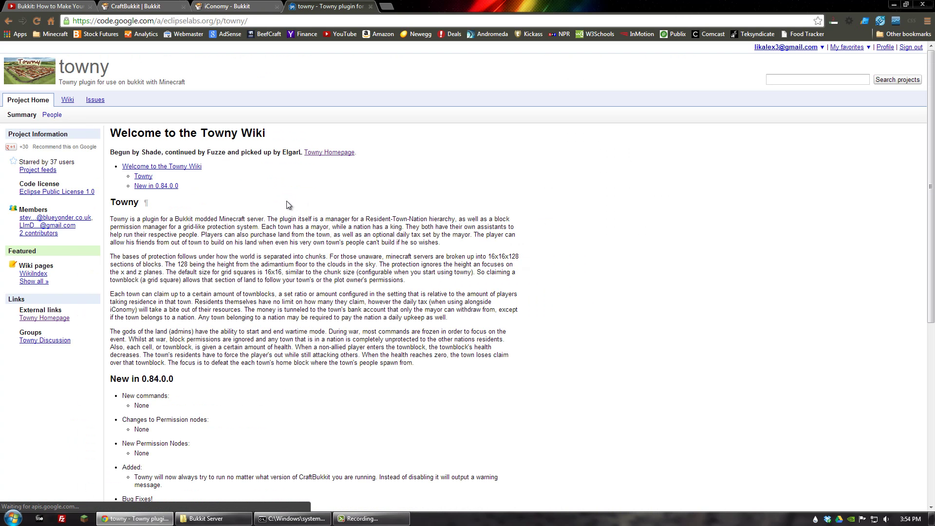
click(327, 152)
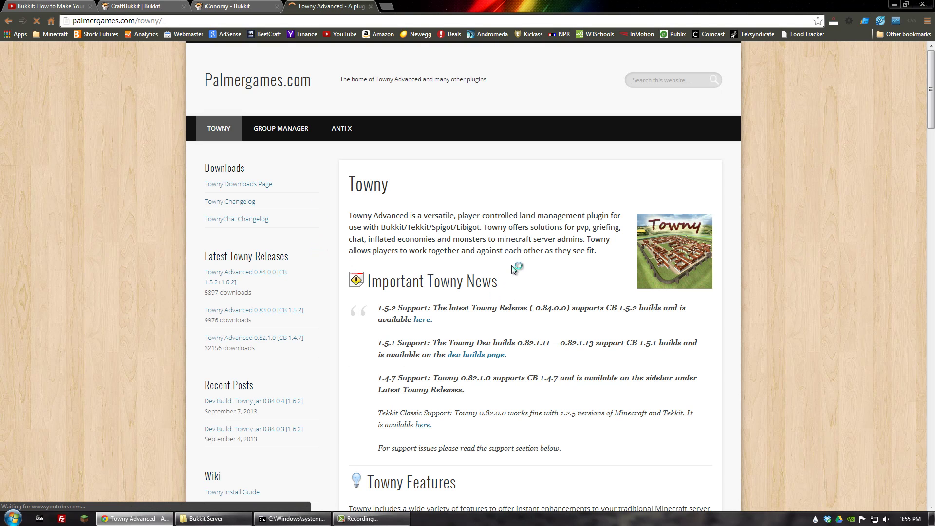
scroll(509, 258, down, 1)
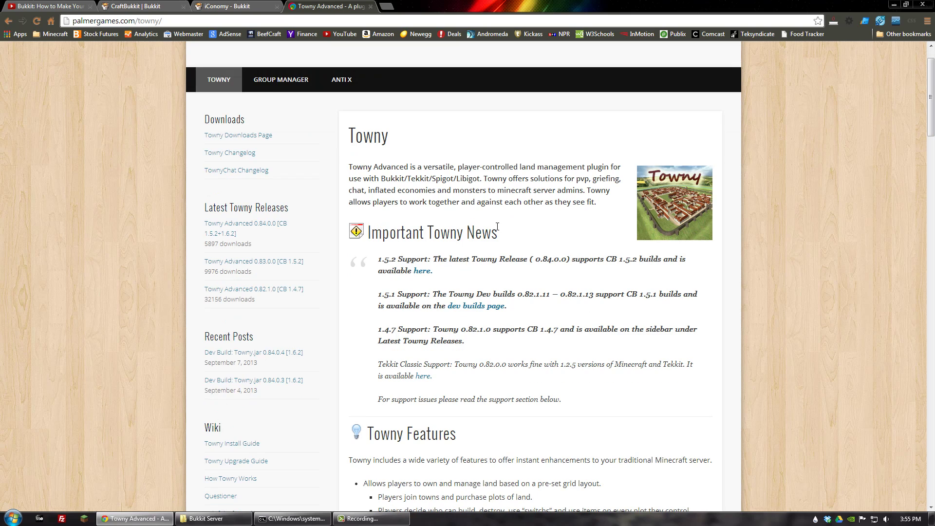
scroll(490, 200, down, 3)
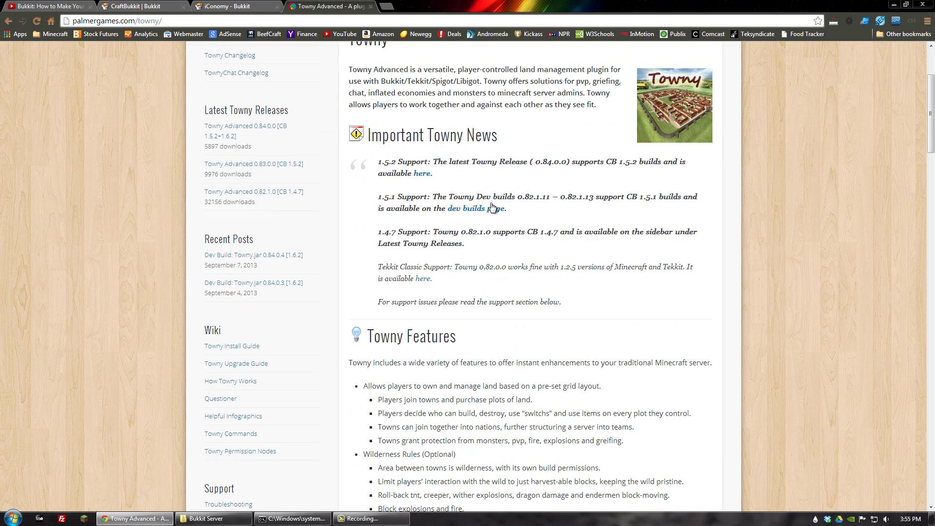
scroll(430, 214, up, 4)
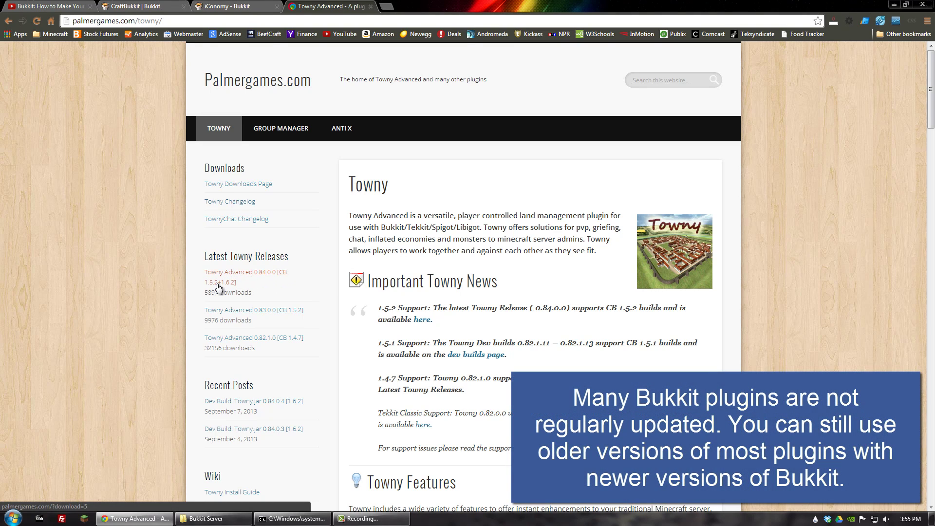
Download and save the Towny Advanced 0.84.0.0 zip, then minimize Chrome
click(257, 277)
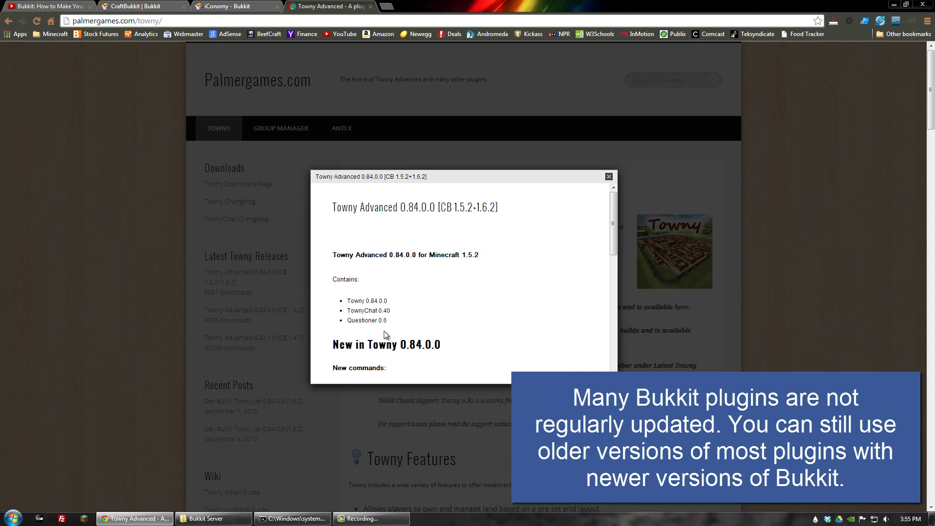
drag(613, 231, 615, 362)
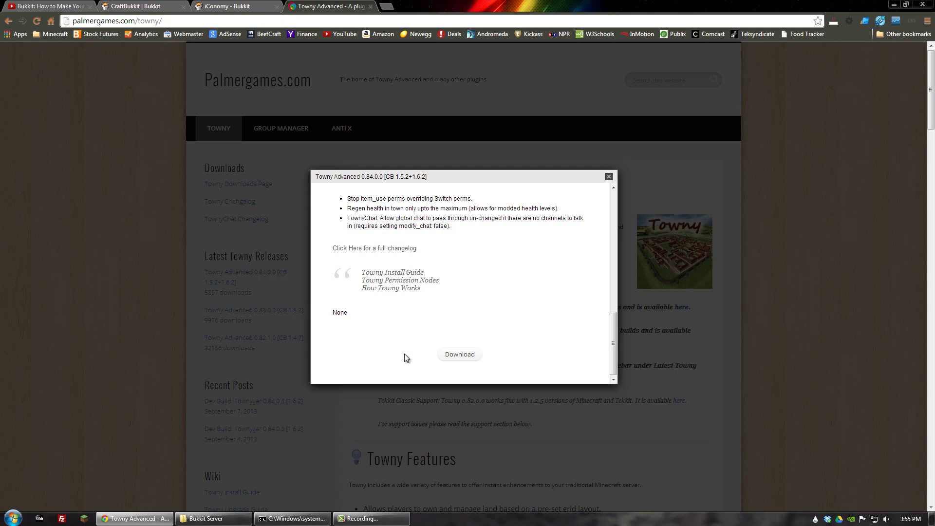
click(459, 355)
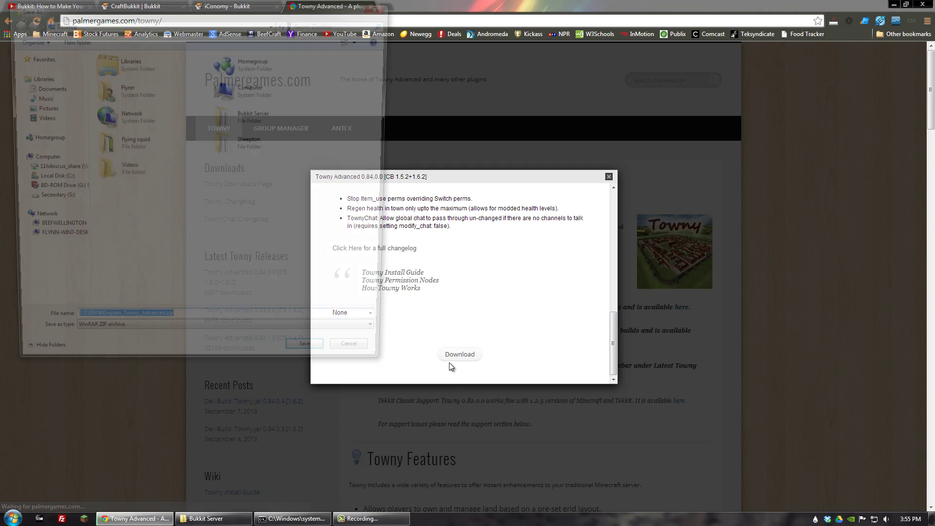
click(316, 364)
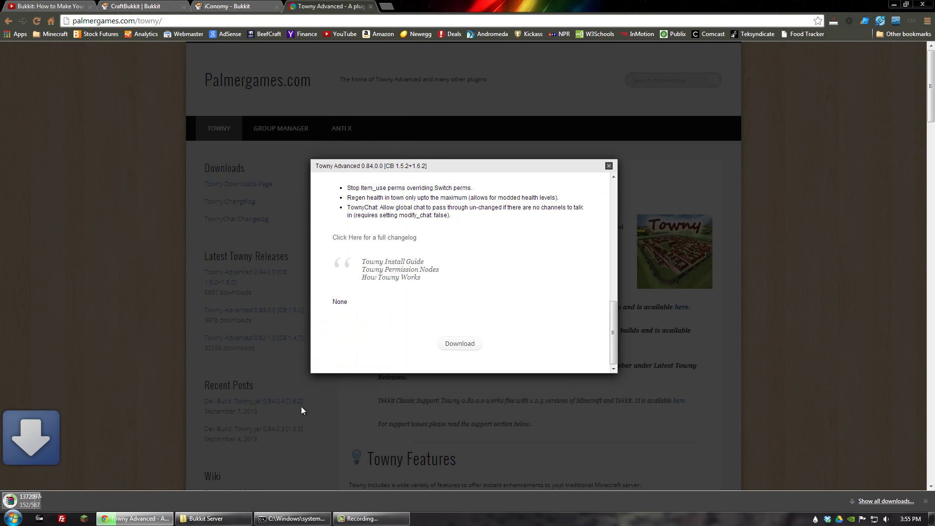
click(894, 4)
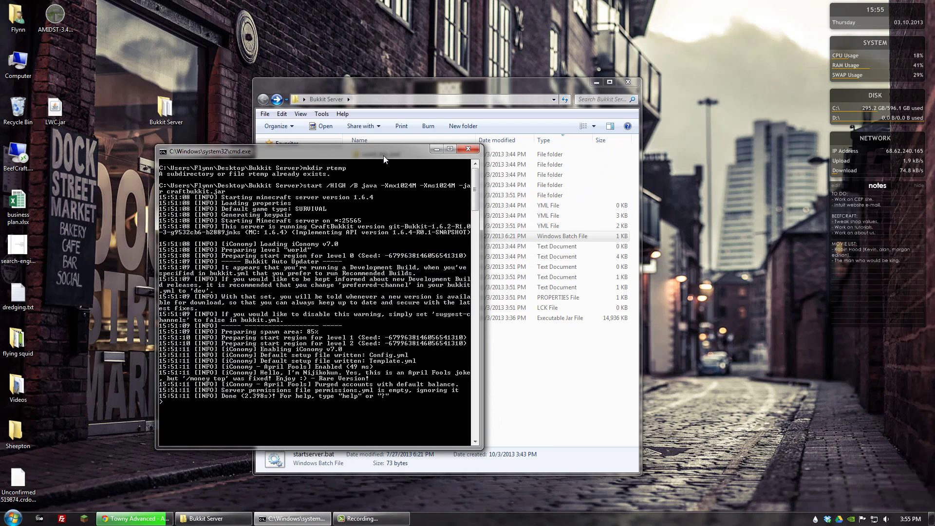
Shut down the Bukkit server with the stop command in the console
drag(385, 152, 676, 171)
text(stop)
key(Return)
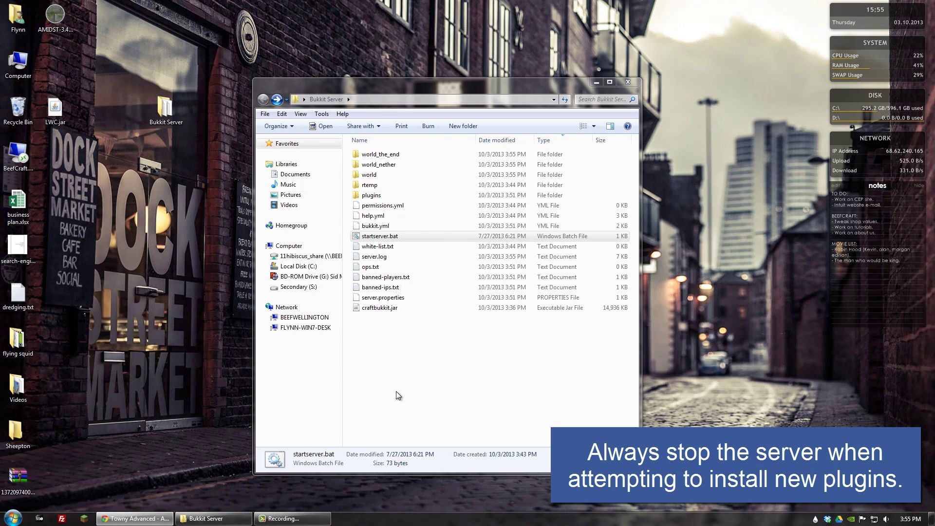
Open the plugins folder in the Bukkit Server window and inspect iConomy.jar
click(403, 352)
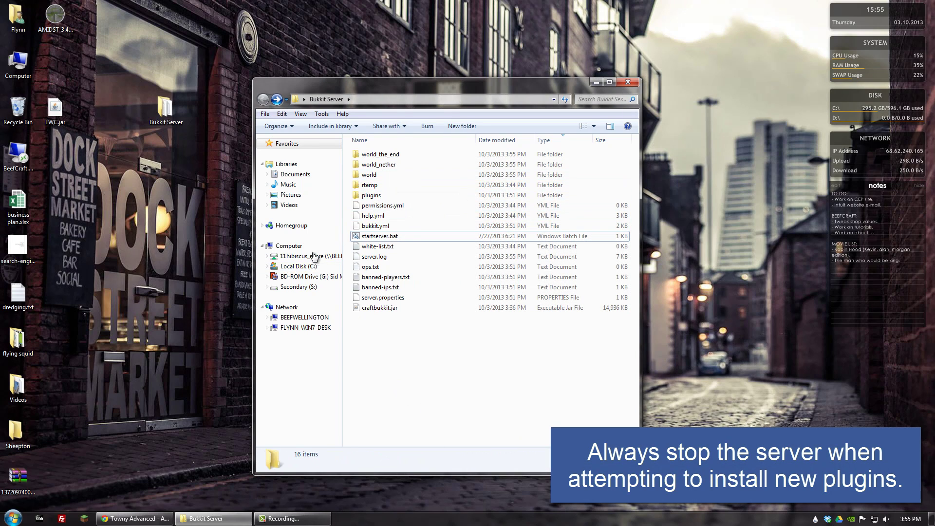
double_click(371, 195)
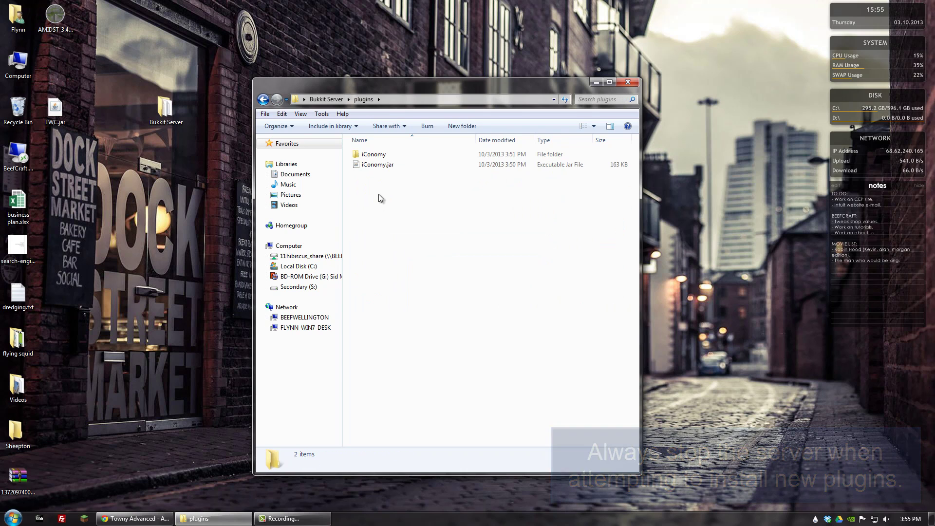
click(377, 168)
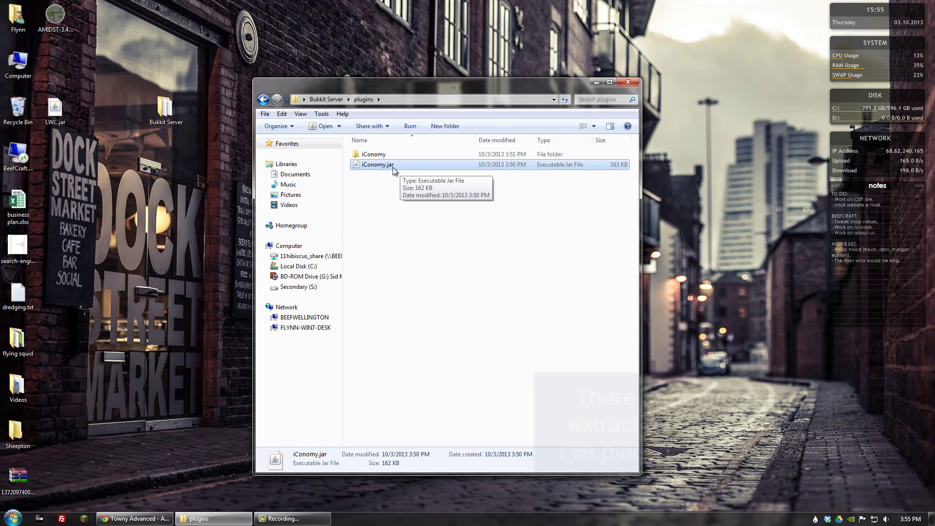
Move the Towny zip up the desktop and drag LWC.jar into the Recycle Bin
drag(18, 475, 72, 181)
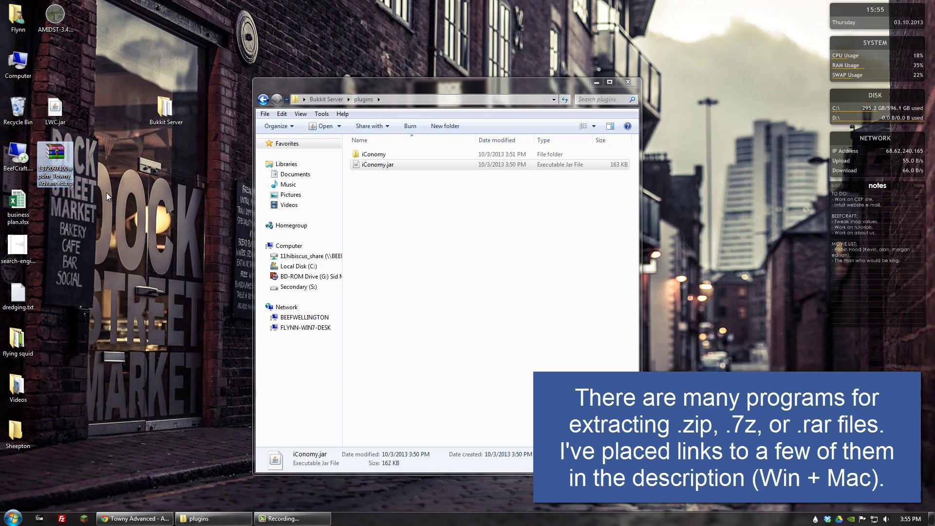
ctrl+click(55, 110)
drag(55, 109, 19, 119)
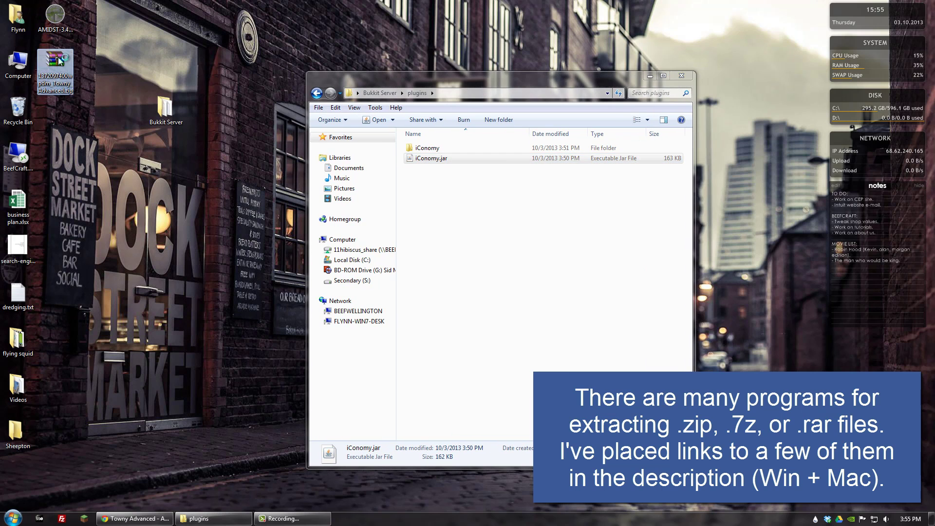
Open the Towny zip in WinRAR and select Questioner.jar, Towny.jar and TownyChat.jar
double_click(58, 57)
drag(546, 215, 523, 186)
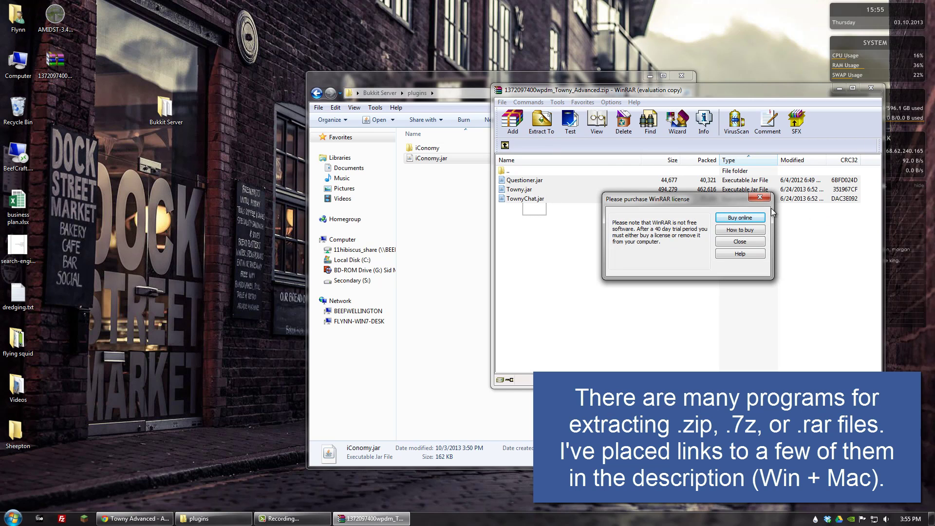
click(759, 197)
Copy the three Towny jars into the plugins folder and close WinRAR
drag(420, 83, 196, 85)
click(582, 103)
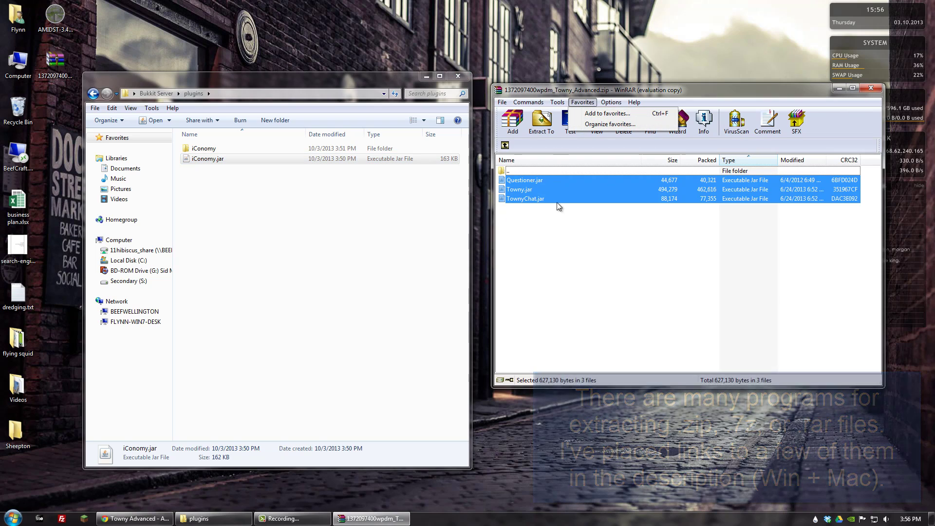
click(527, 190)
drag(528, 190, 235, 209)
click(267, 245)
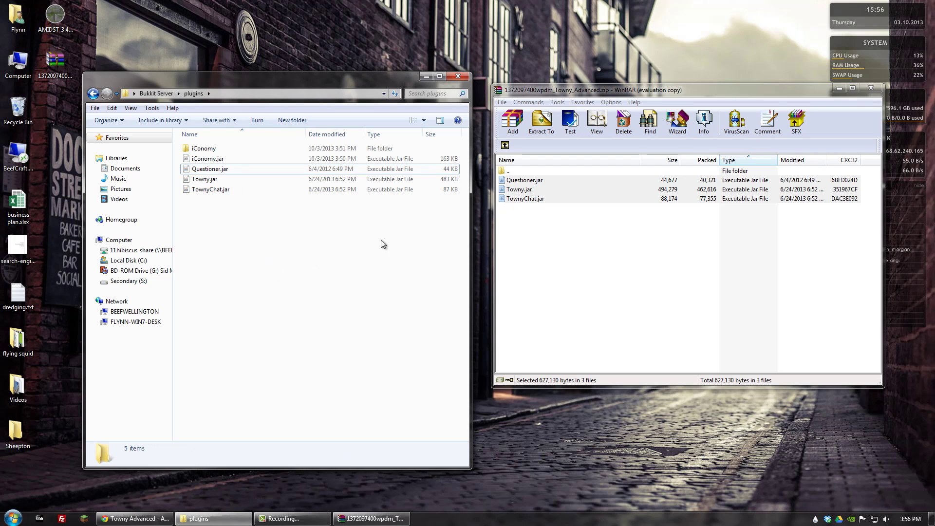
click(871, 89)
drag(278, 85, 582, 74)
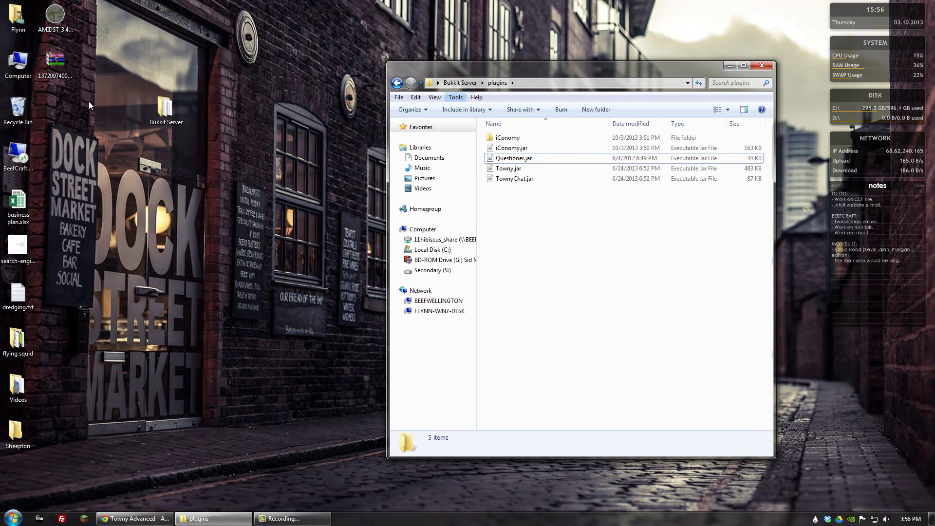
Restart the server by running startserver.bat from the Bukkit Server folder
drag(165, 107, 57, 104)
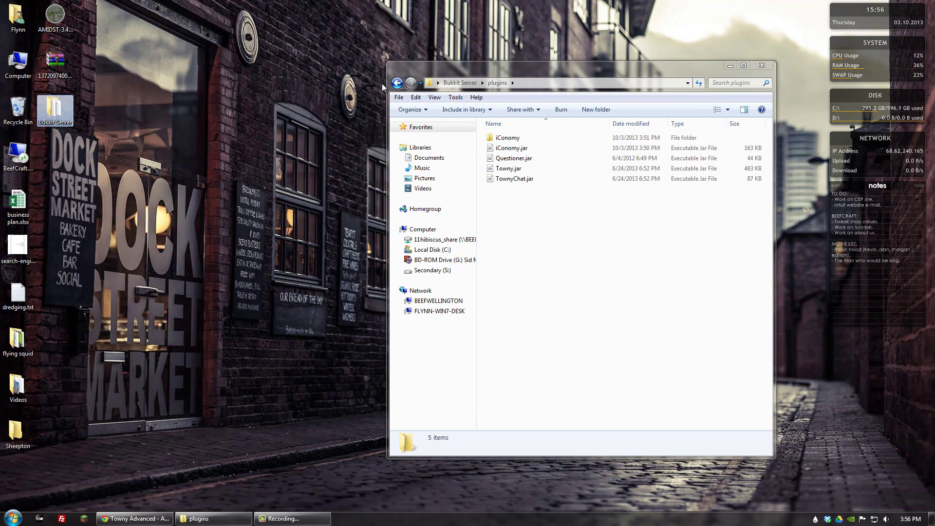
click(397, 83)
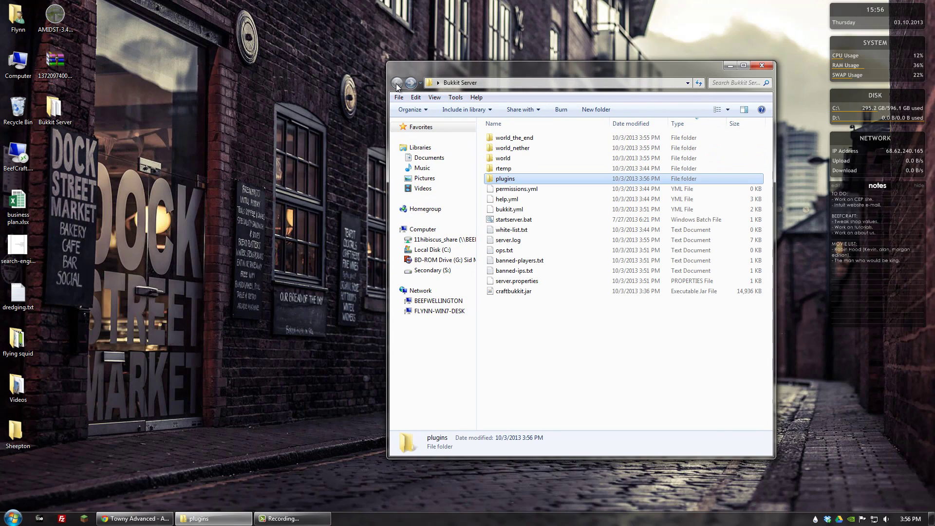
double_click(513, 220)
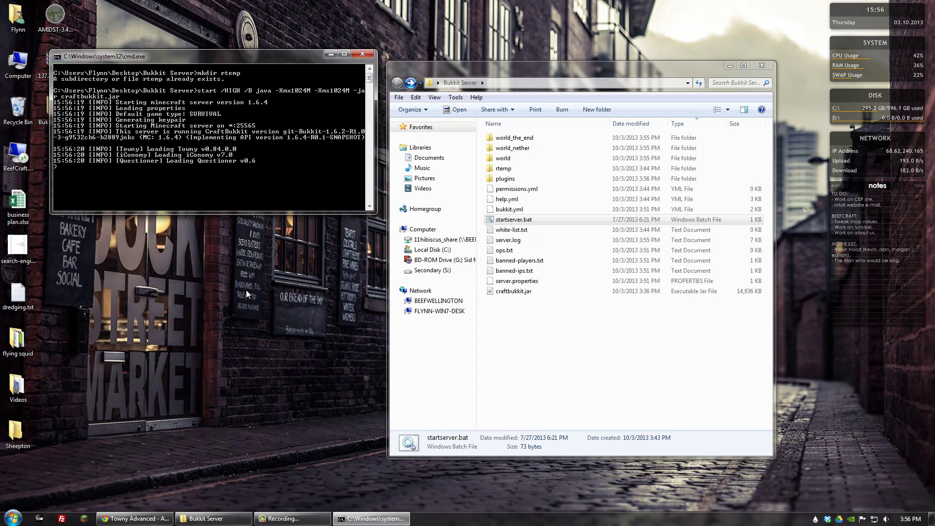
Check the plugins folder's new Towny and iConomy data folders
click(506, 179)
double_click(506, 179)
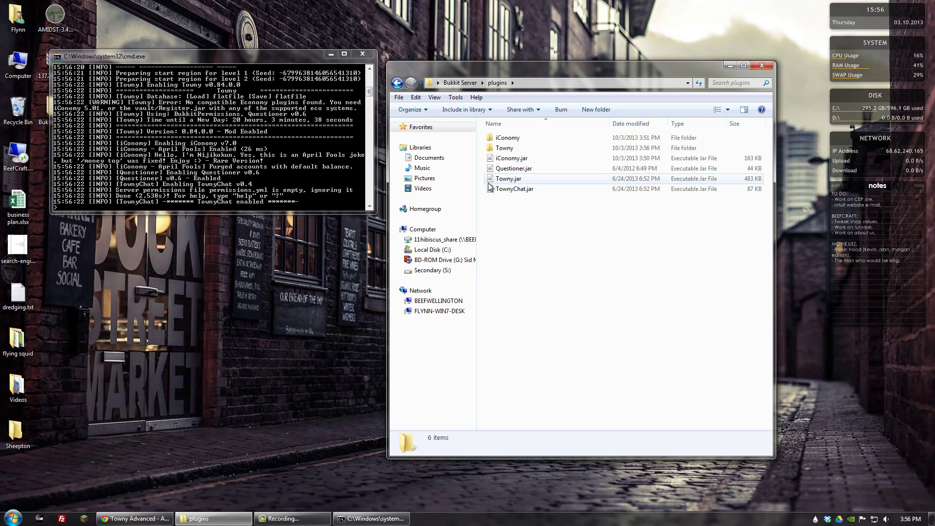
double_click(504, 148)
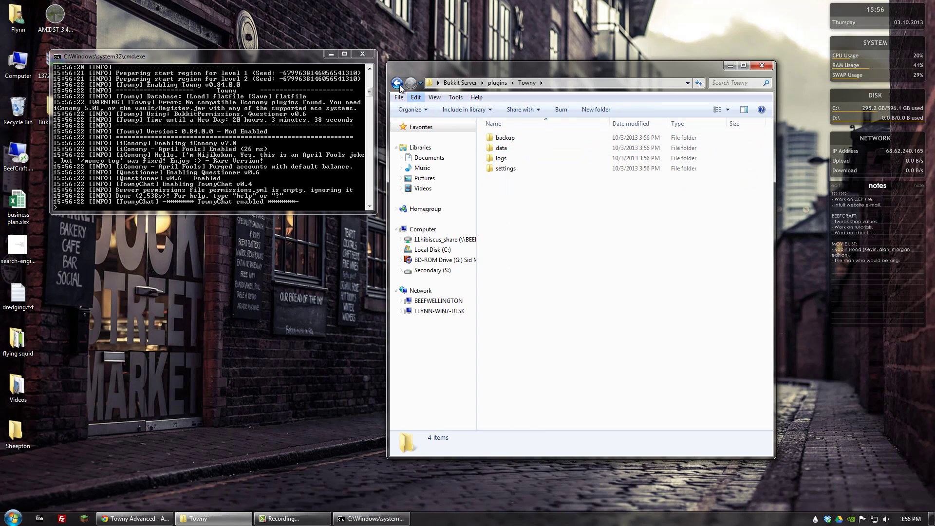
click(397, 83)
double_click(507, 138)
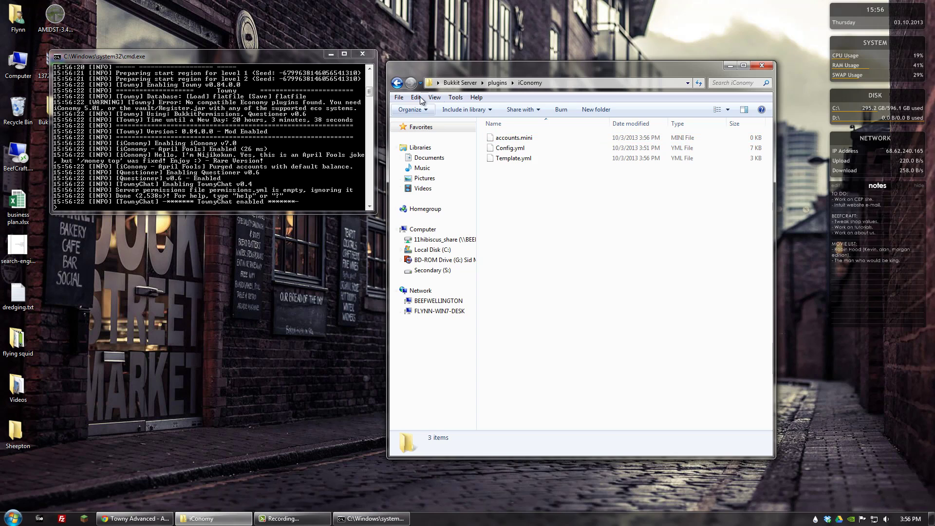
click(396, 83)
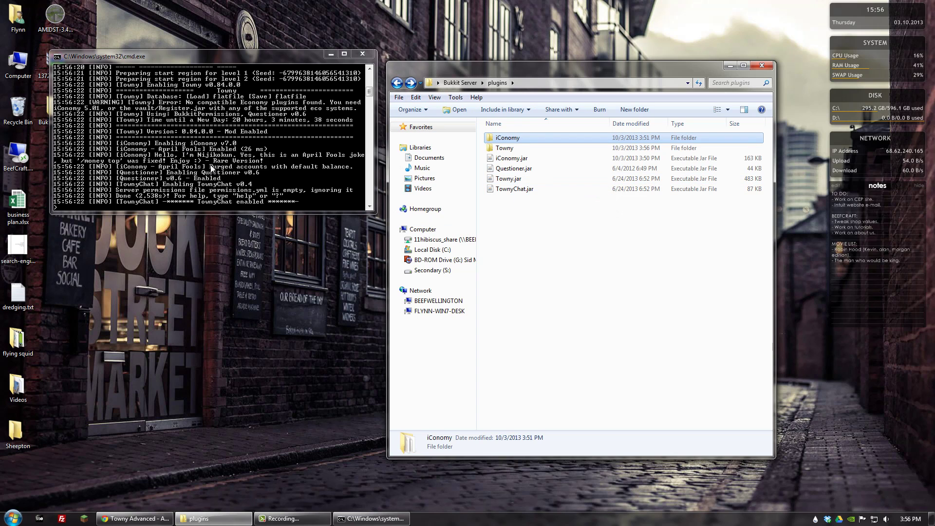